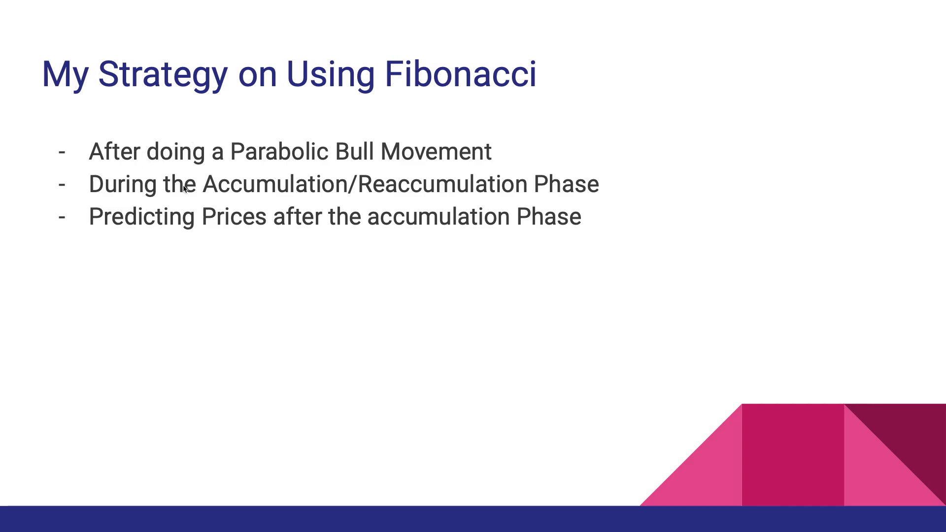
Step: Advance to the slide showing the ADA/USDT chart screenshot with Fibonacci levels
key(Right)
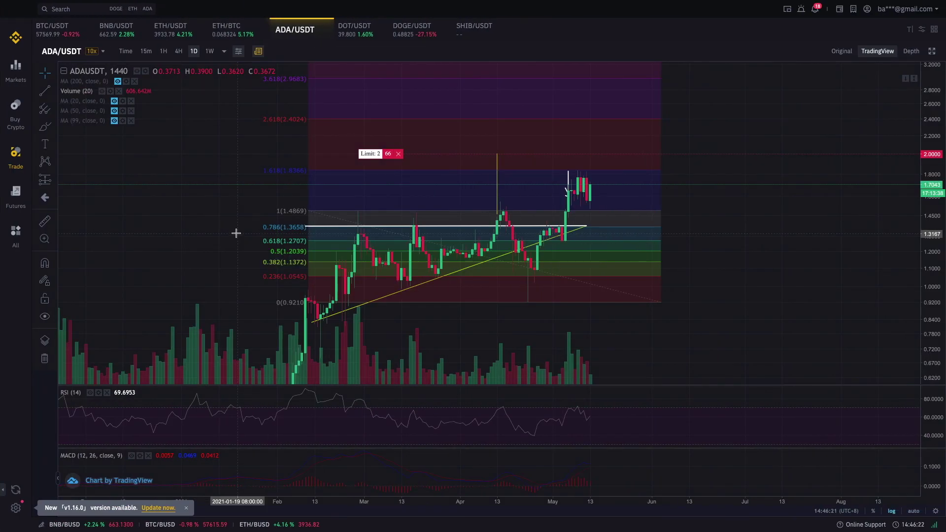
Step: Delete the old Fibonacci retracement, keeping the white horizontal line and yellow trend line
scroll(277, 177, down, 3)
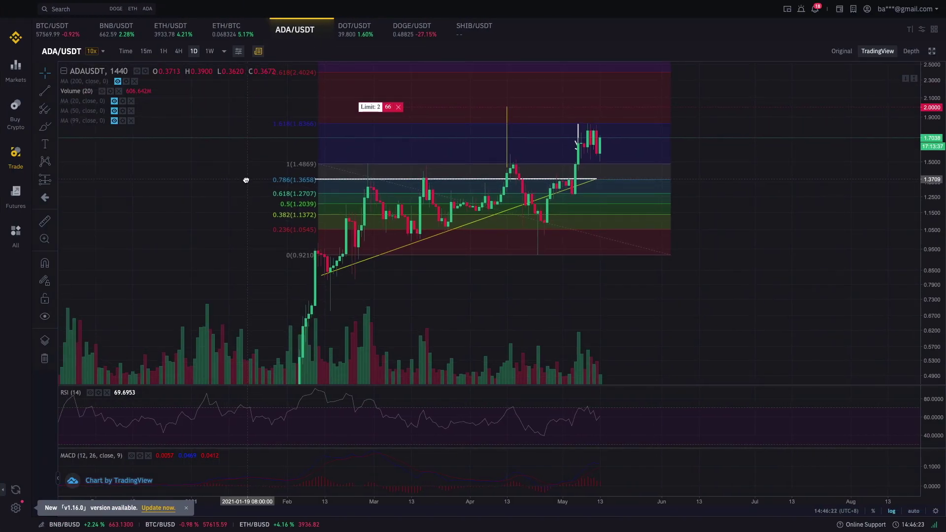
drag(246, 180, 248, 183)
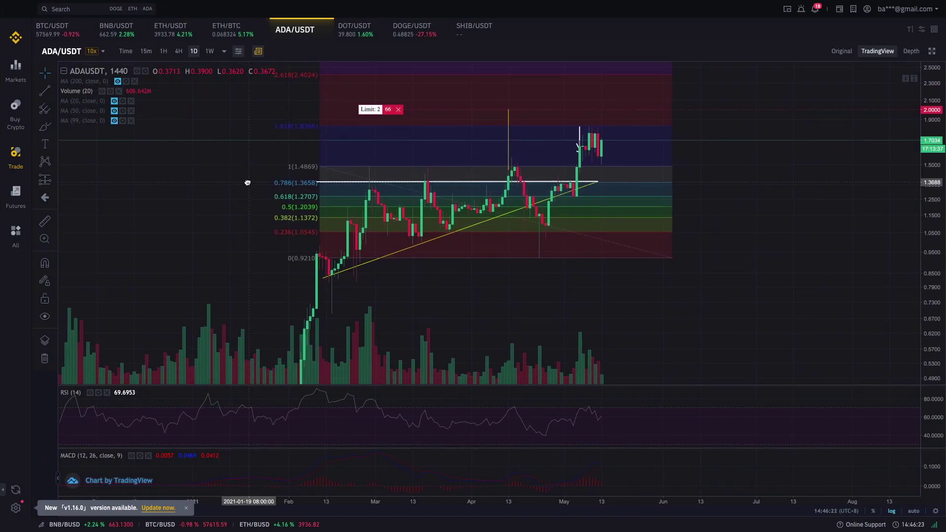
click(608, 245)
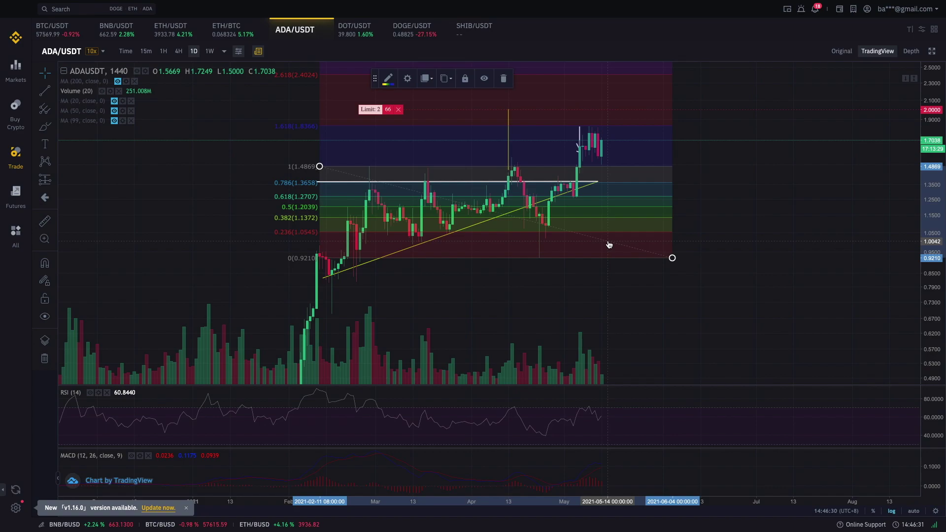
key(Delete)
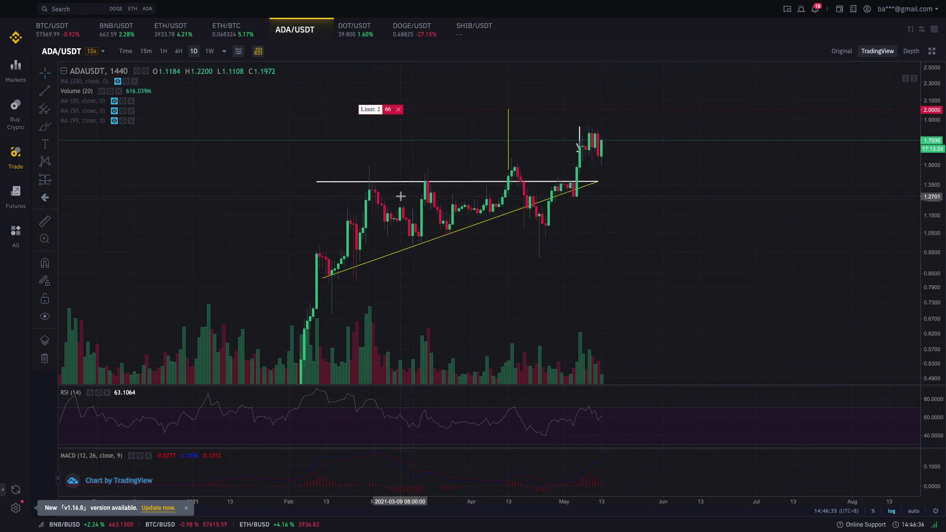
Step: Draw a Fib Retracement from the 1.4866 high down to about 0.9222
click(55, 109)
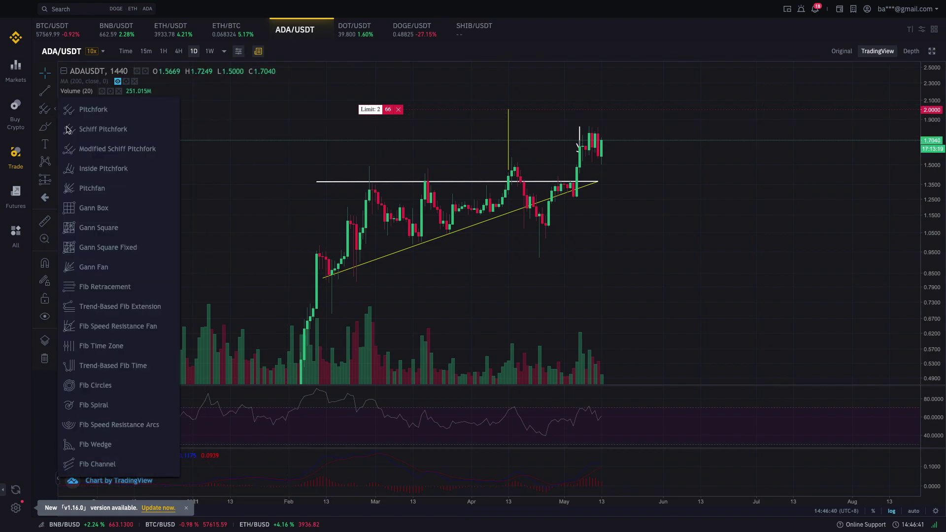
click(93, 287)
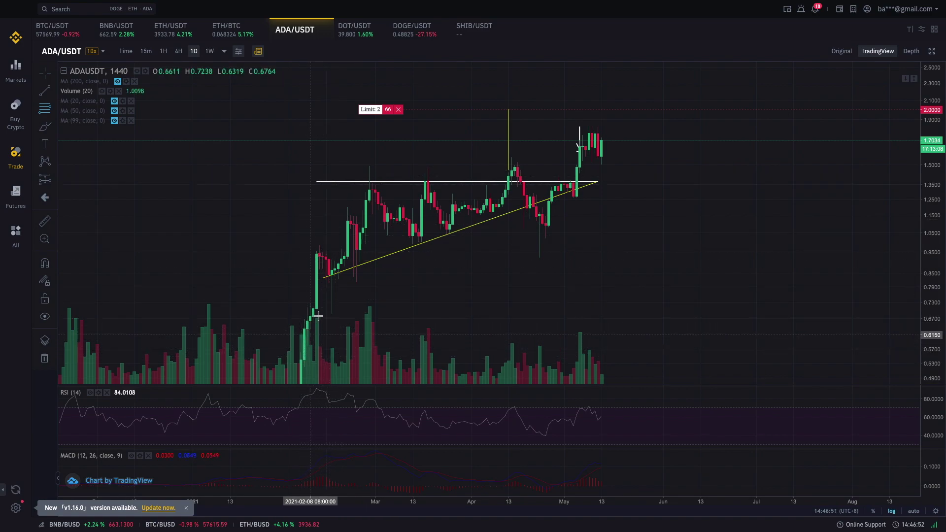
click(359, 166)
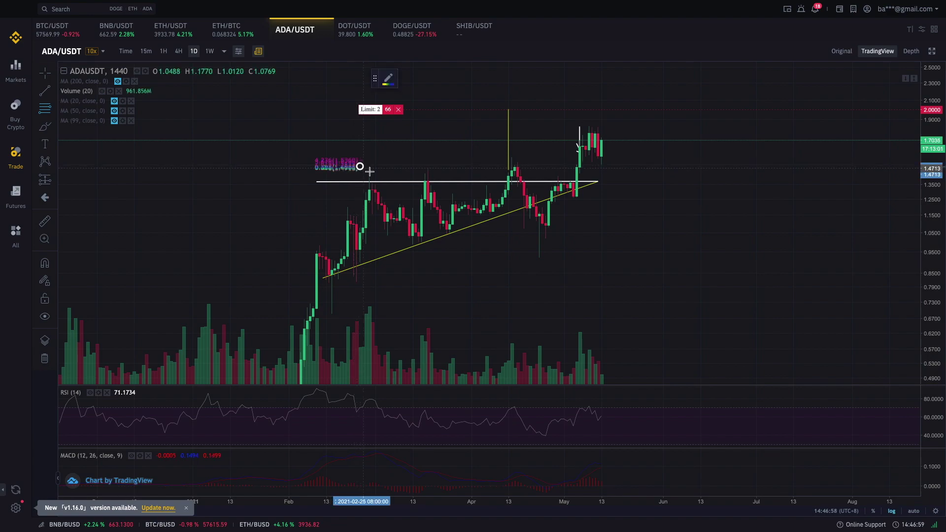
click(399, 179)
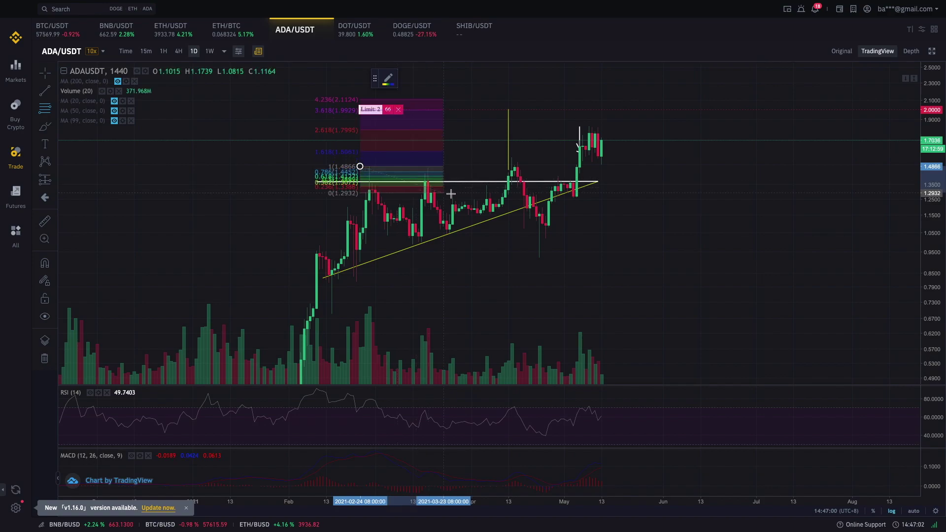
mouse_move(535, 230)
mouse_down()
mouse_move(540, 255)
mouse_move(541, 246)
mouse_move(441, 217)
mouse_move(369, 166)
mouse_move(629, 253)
mouse_move(547, 257)
mouse_move(654, 257)
mouse_up()
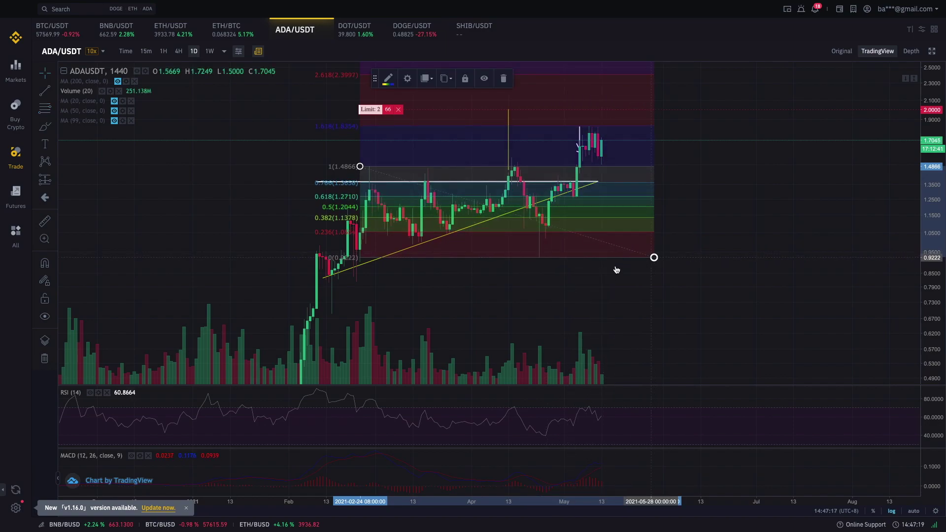
Step: Zoom the time axis and stretch the price scale so candles between 0.8 and 2.0 fill the chart
click(592, 284)
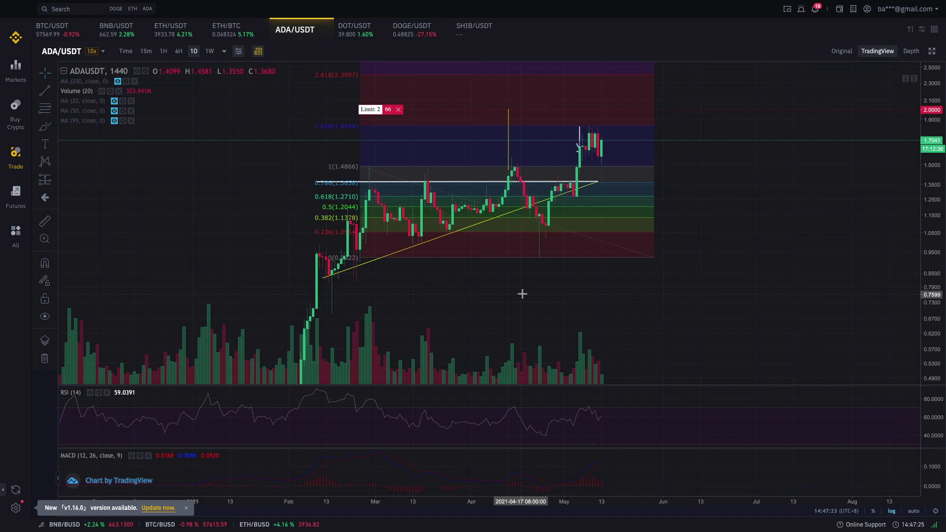
drag(524, 290, 546, 316)
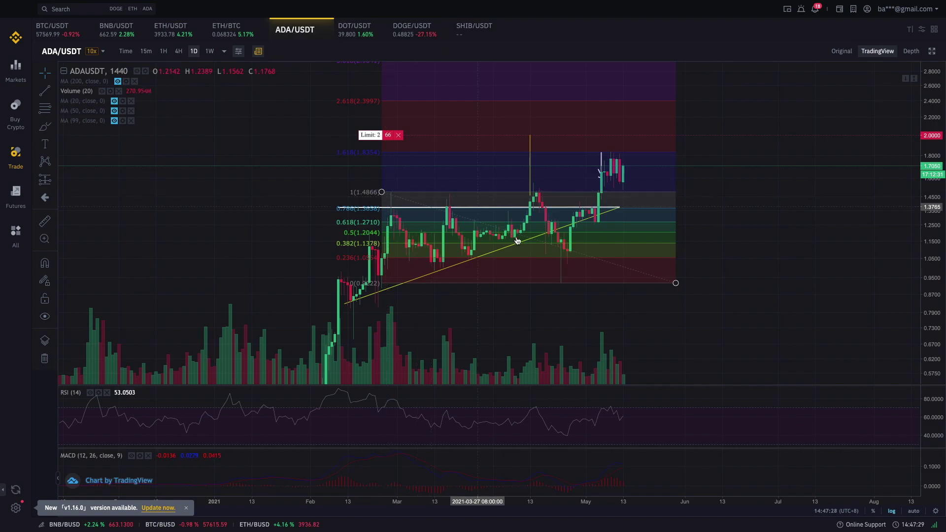
scroll(484, 240, up, 3)
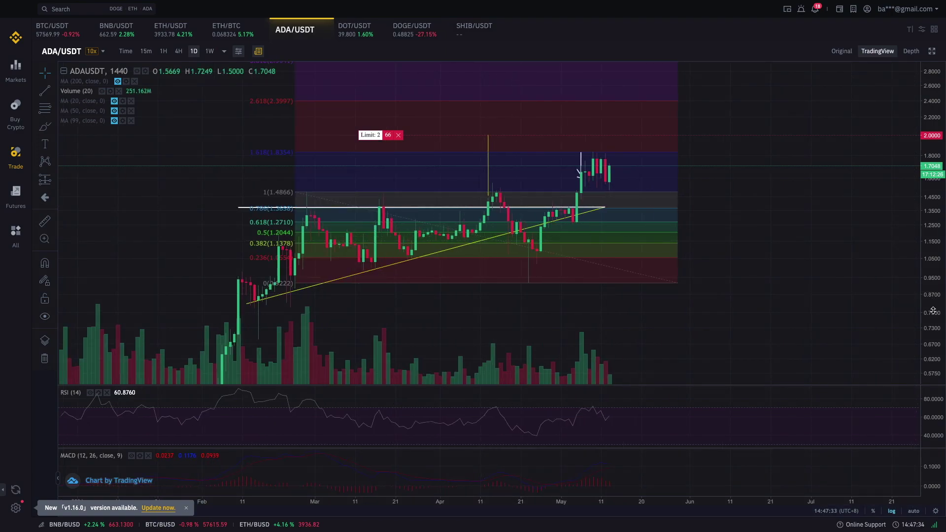
drag(933, 310, 931, 276)
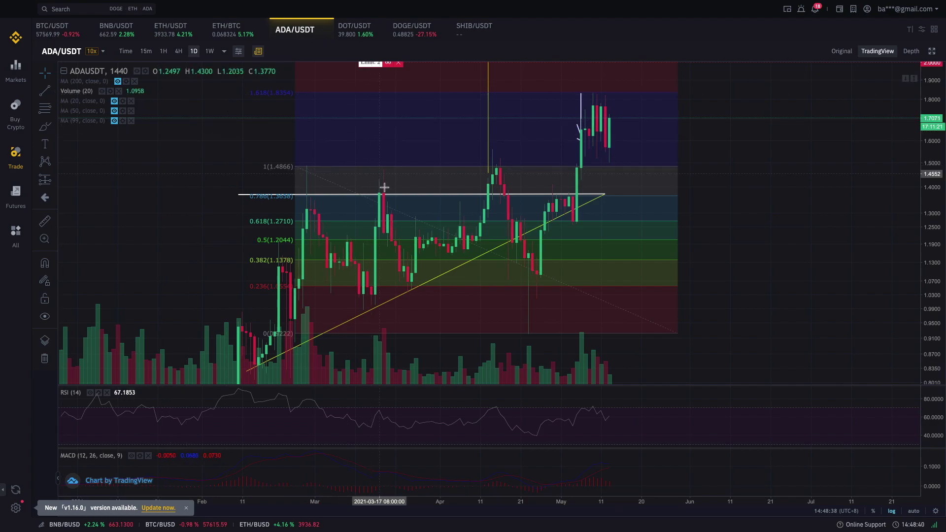
Step: Place orange horizontal lines at the 1.2713, 1.0558 and 1.4841 Fibonacci levels
click(53, 92)
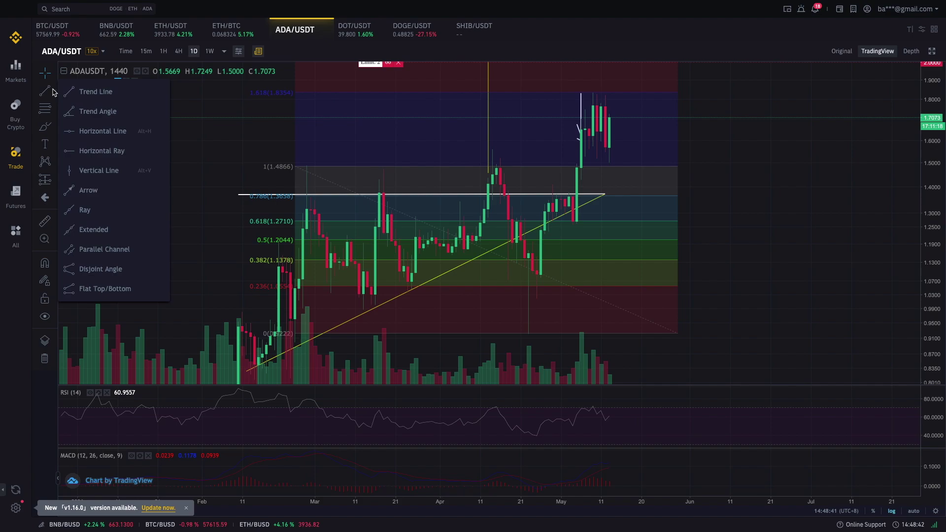
click(99, 131)
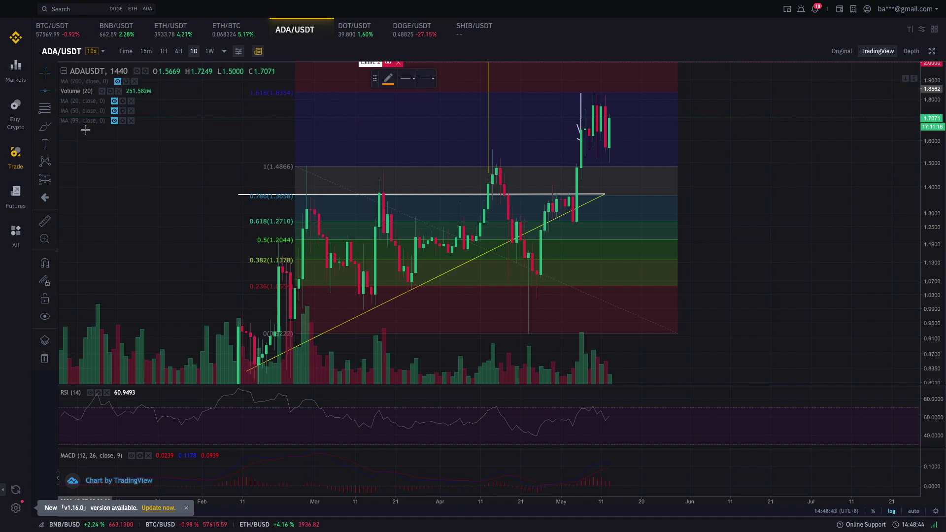
click(626, 221)
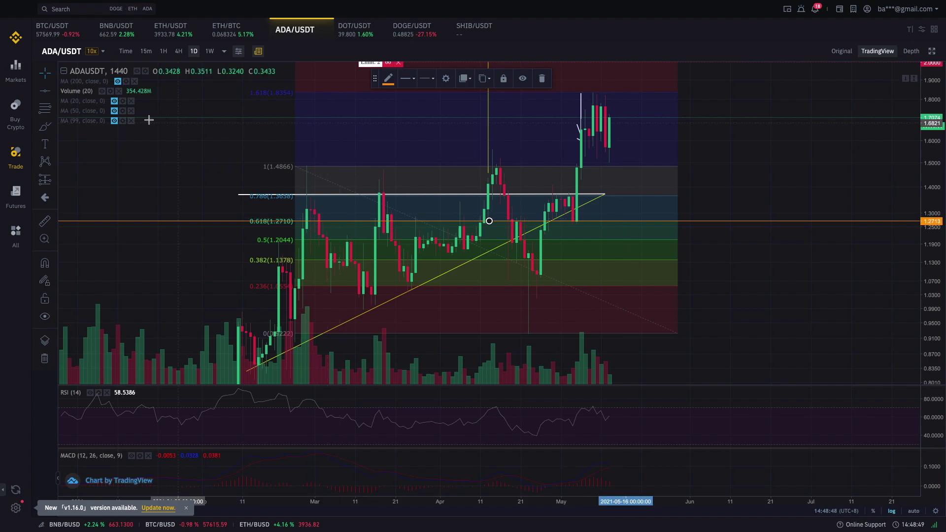
click(44, 91)
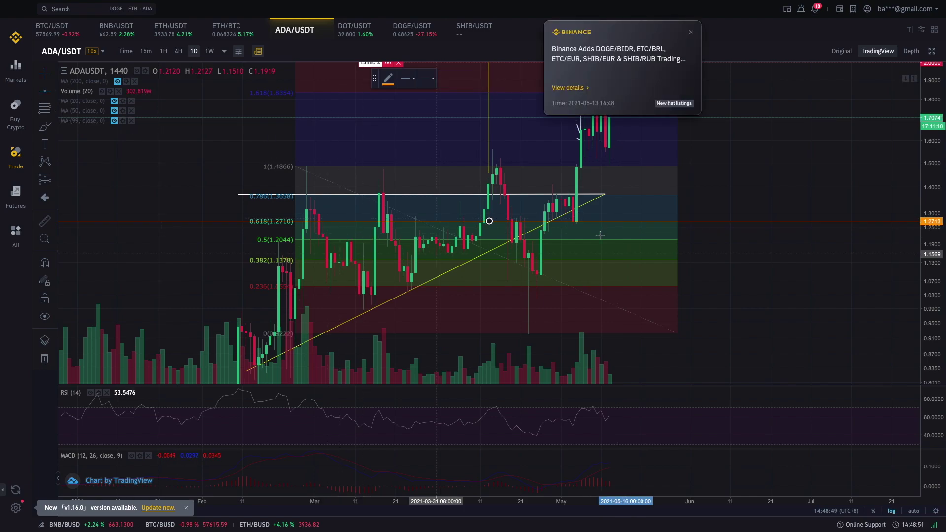
click(660, 286)
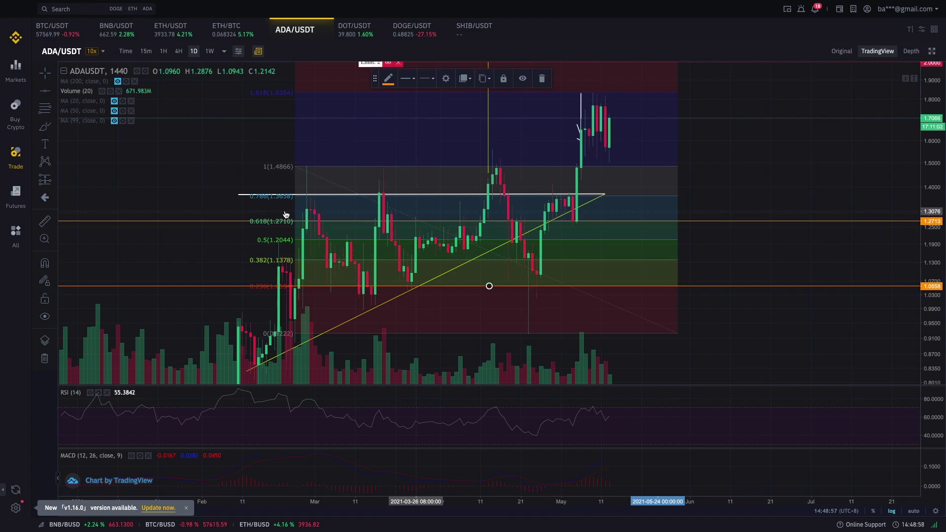
click(45, 107)
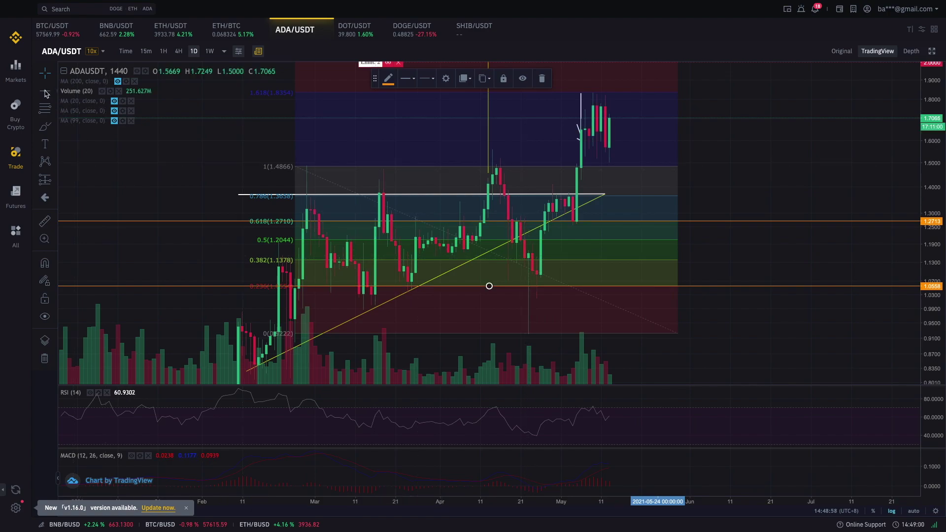
click(590, 167)
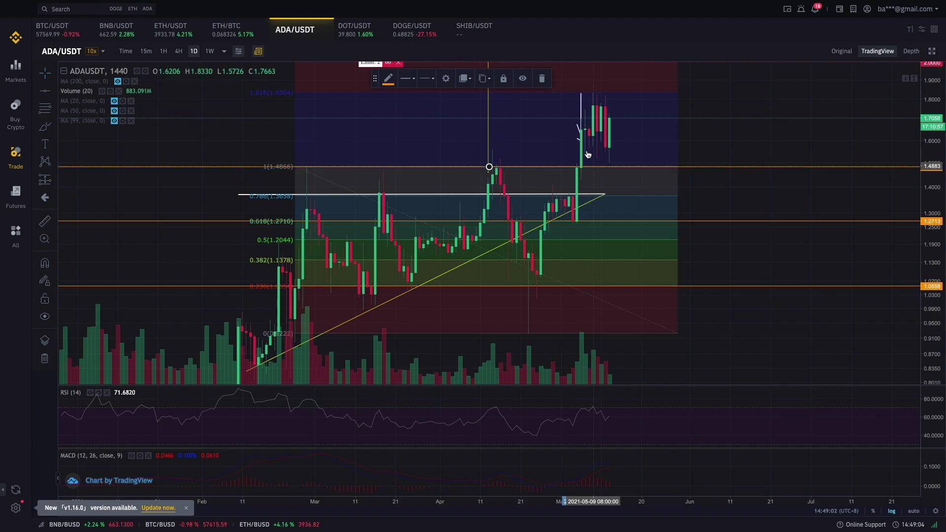
scroll(602, 116, up, 5)
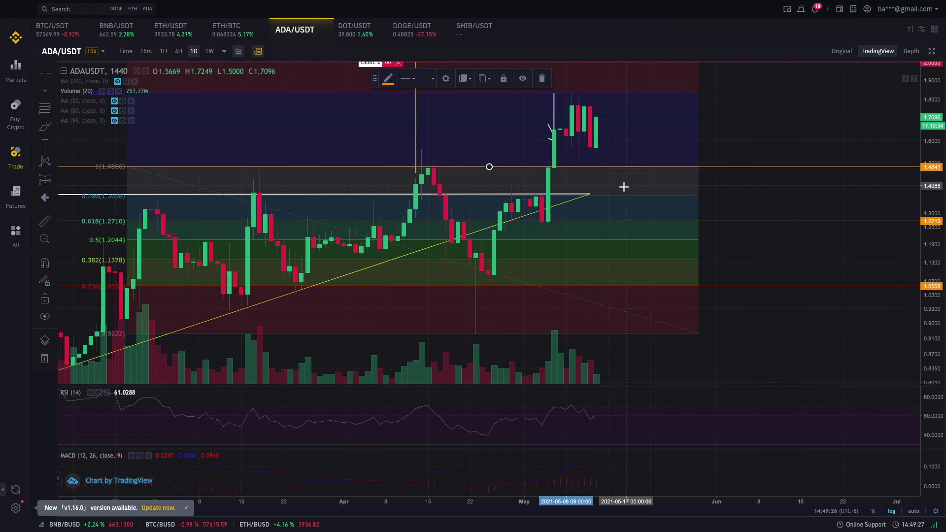
Step: Zoom out and pan the ADA/USDT chart down to reveal extension levels above 2.0
scroll(623, 187, down, 1)
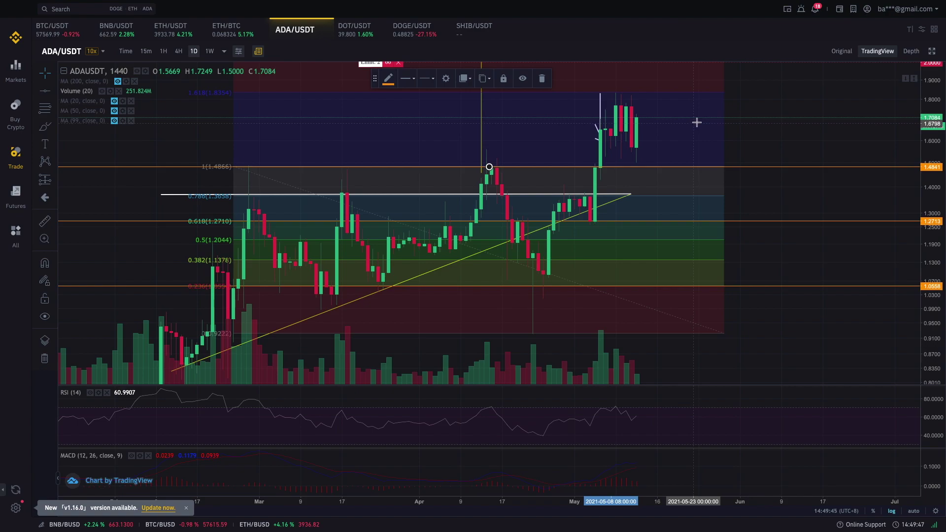
drag(933, 147, 933, 152)
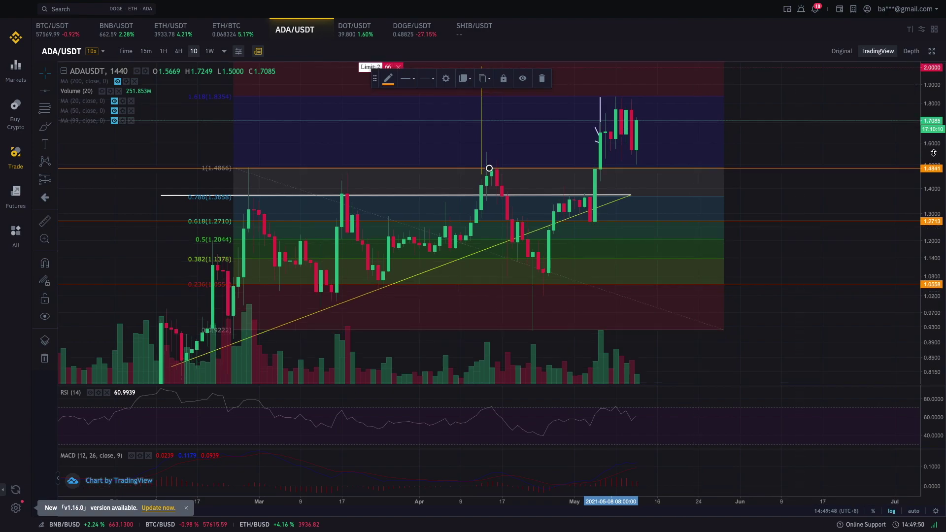
click(811, 152)
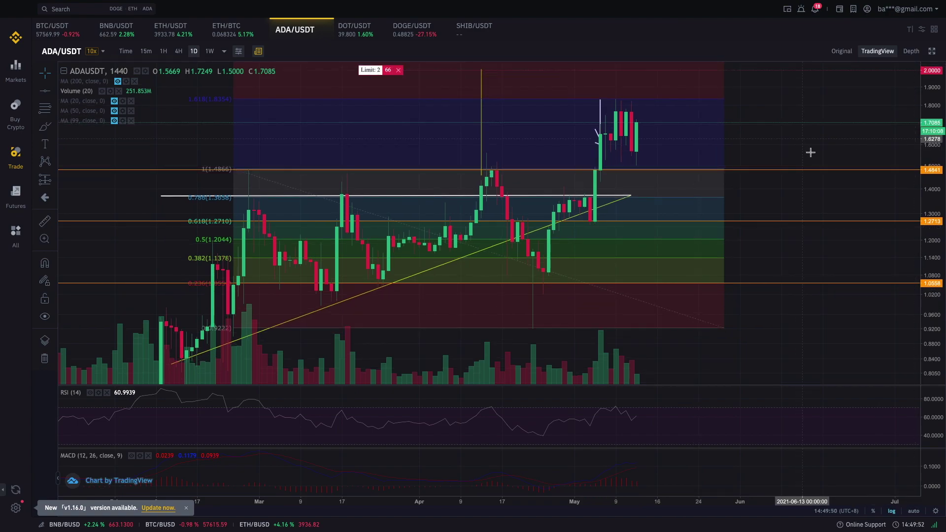
drag(811, 152, 816, 164)
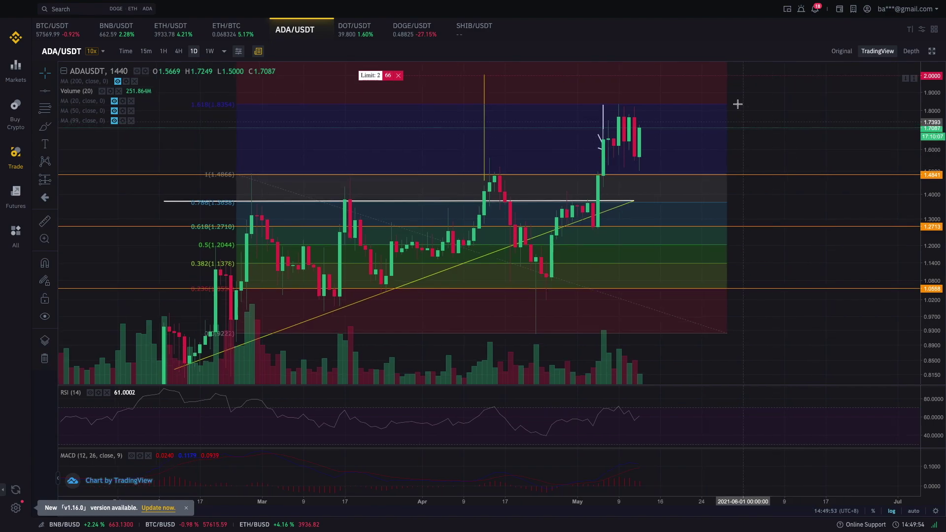
drag(740, 125, 752, 222)
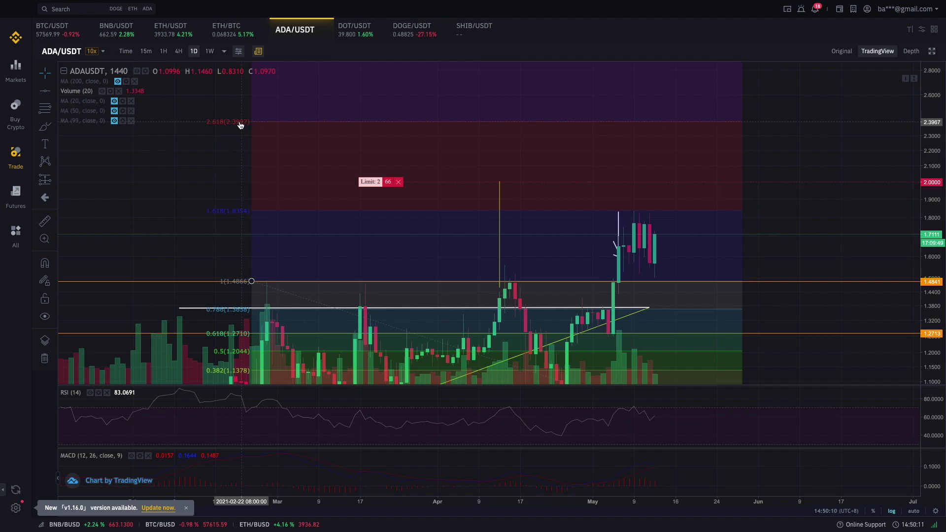
Step: Add horizontal lines at the 1.8349, 2.3984, 2.9692 and 3.3269 extension levels
drag(937, 143, 933, 206)
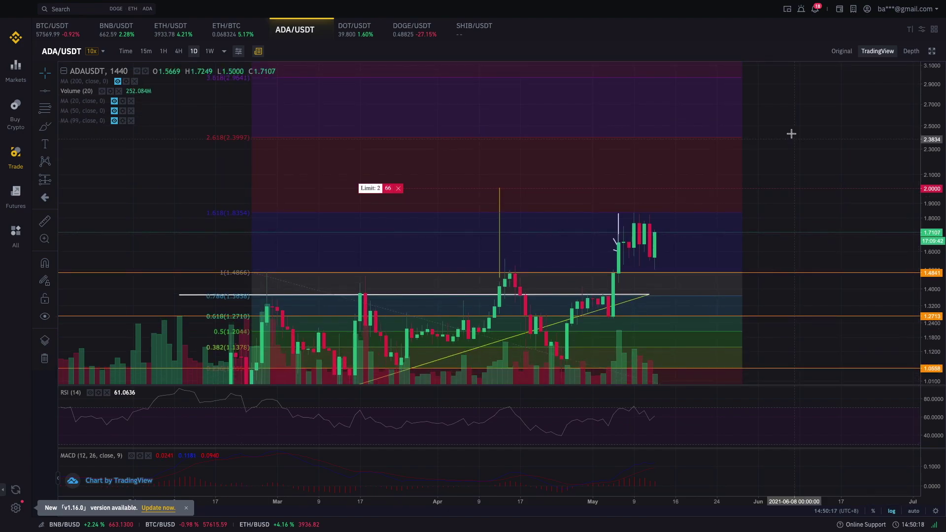
drag(794, 157, 818, 214)
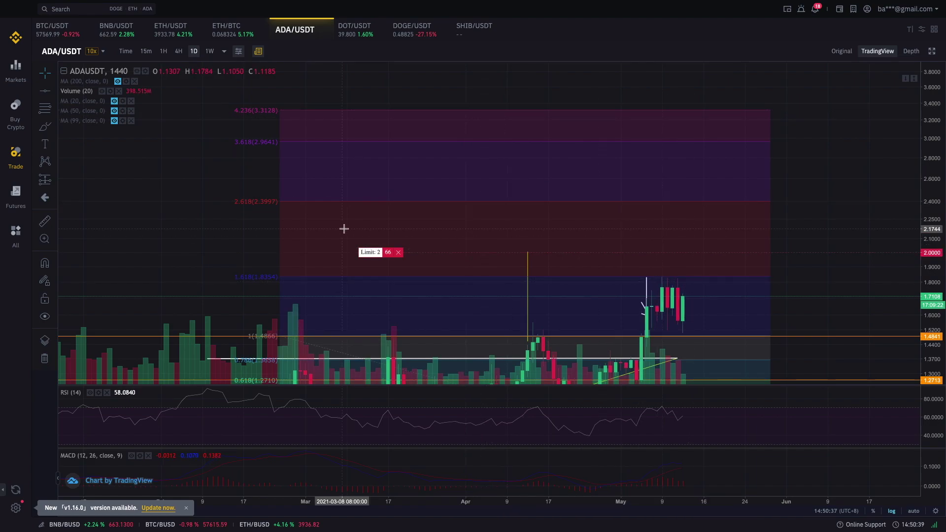
click(47, 92)
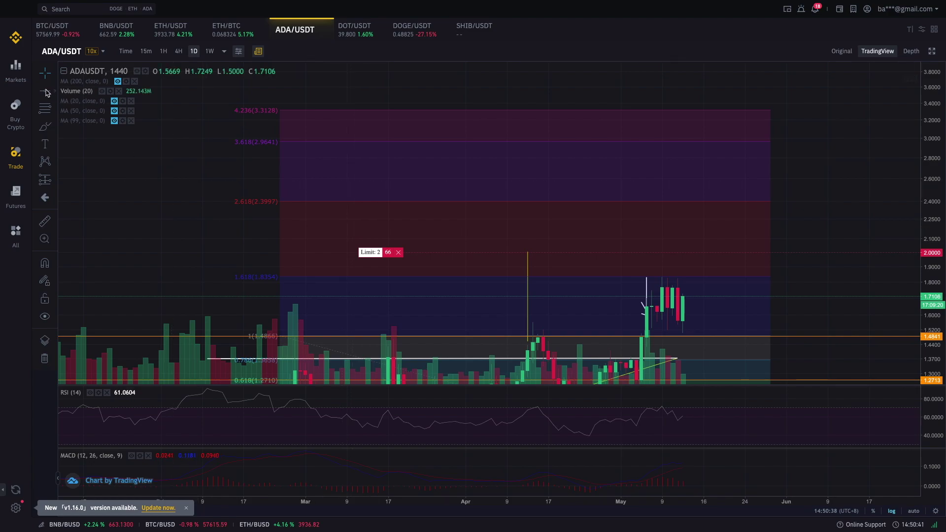
click(444, 277)
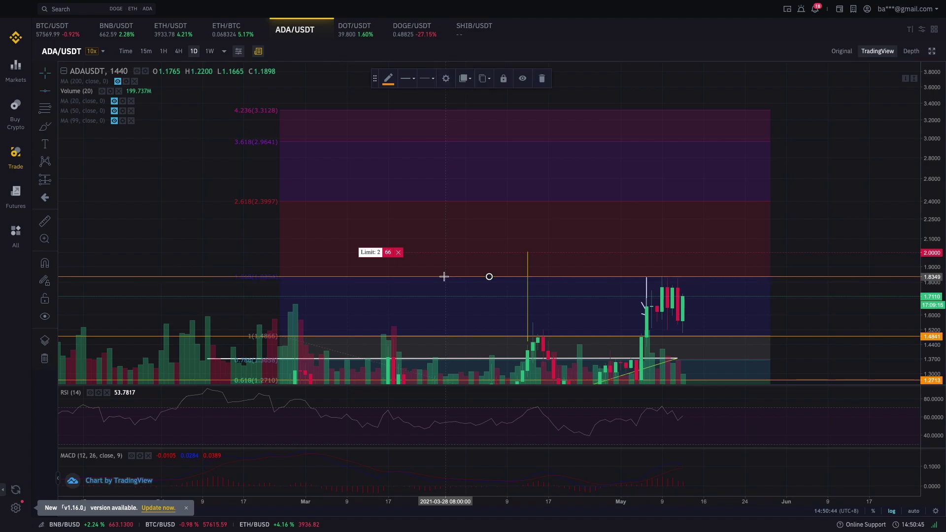
click(345, 201)
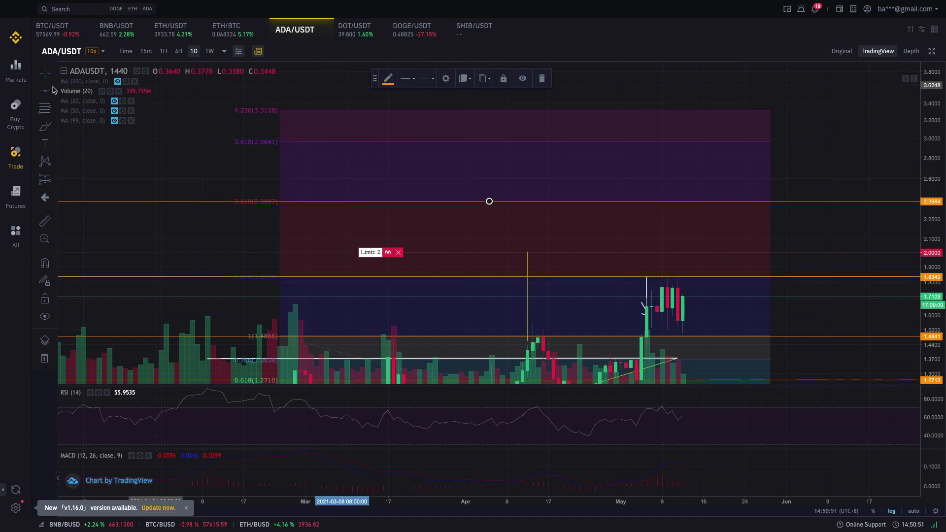
click(43, 95)
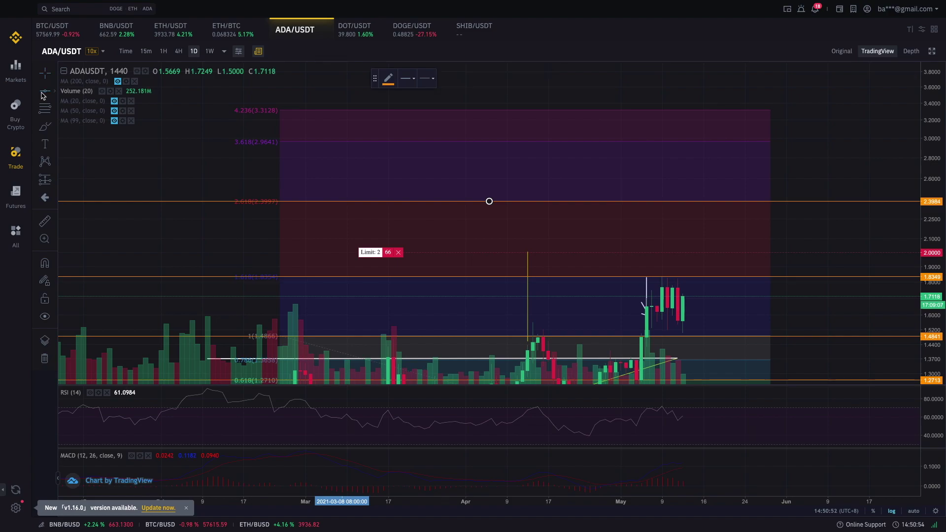
click(333, 141)
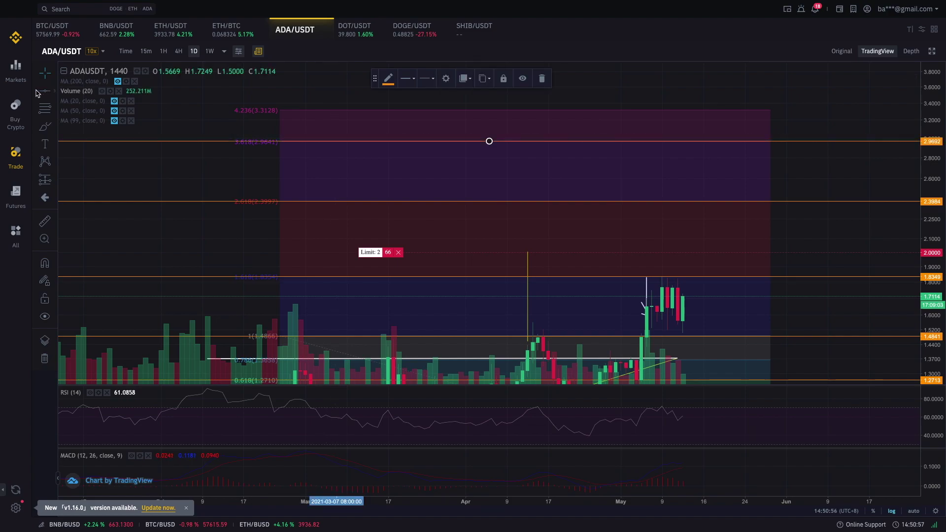
click(98, 109)
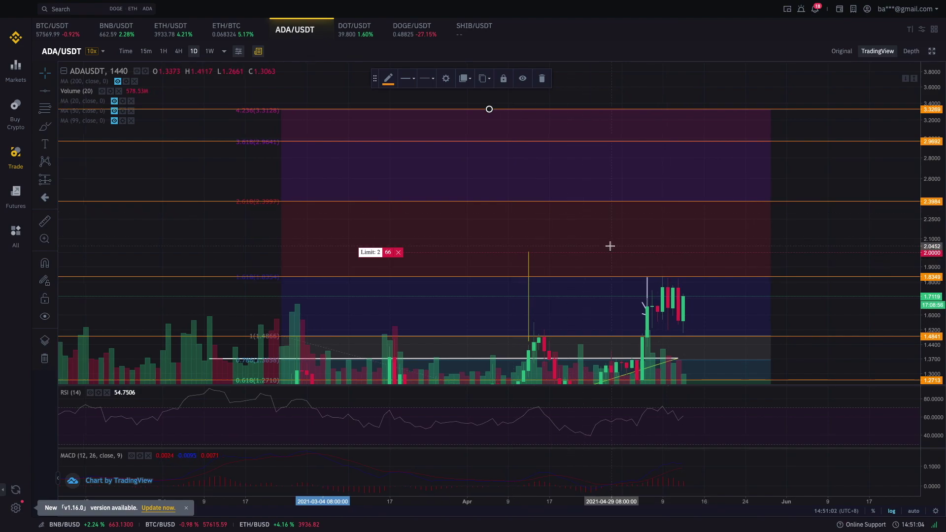
scroll(674, 232, down, 1)
click(857, 246)
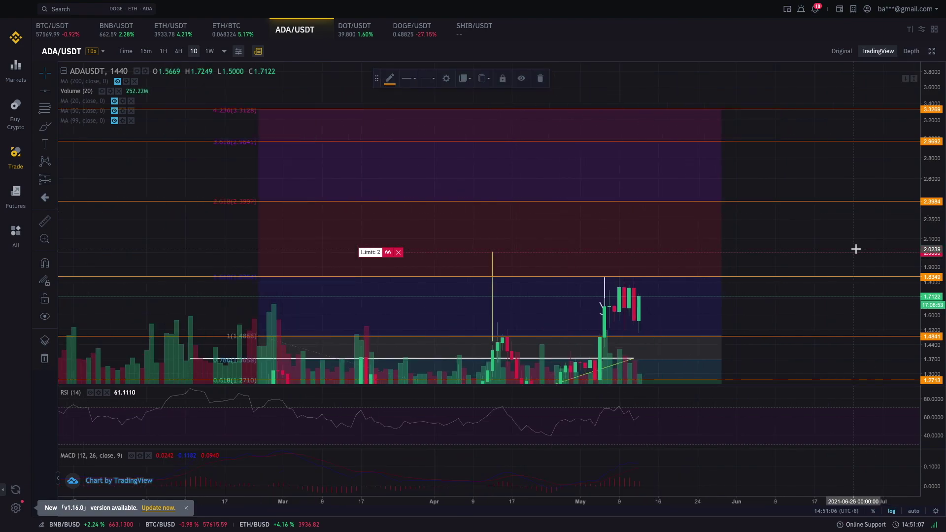
scroll(858, 228, up, 1)
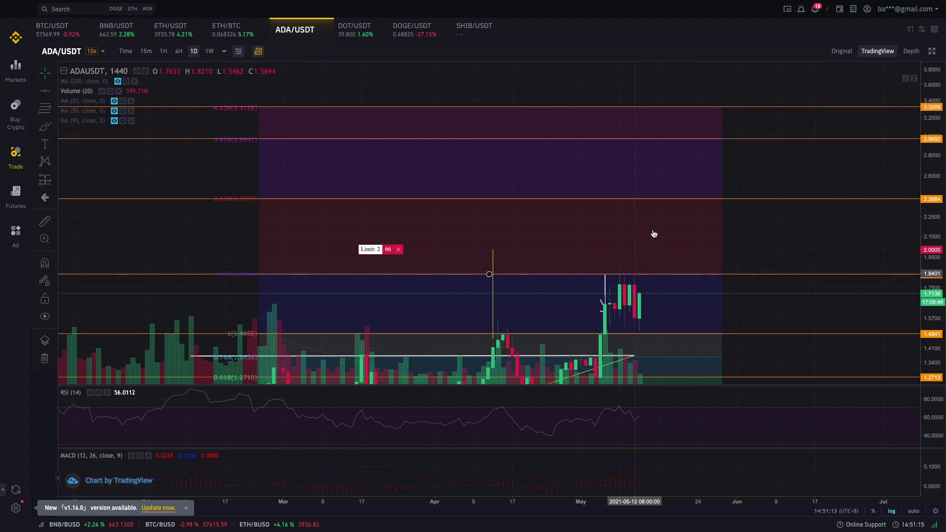
Step: Compress the price scale and pan the chart to reposition the Fibonacci zones
drag(929, 244, 929, 264)
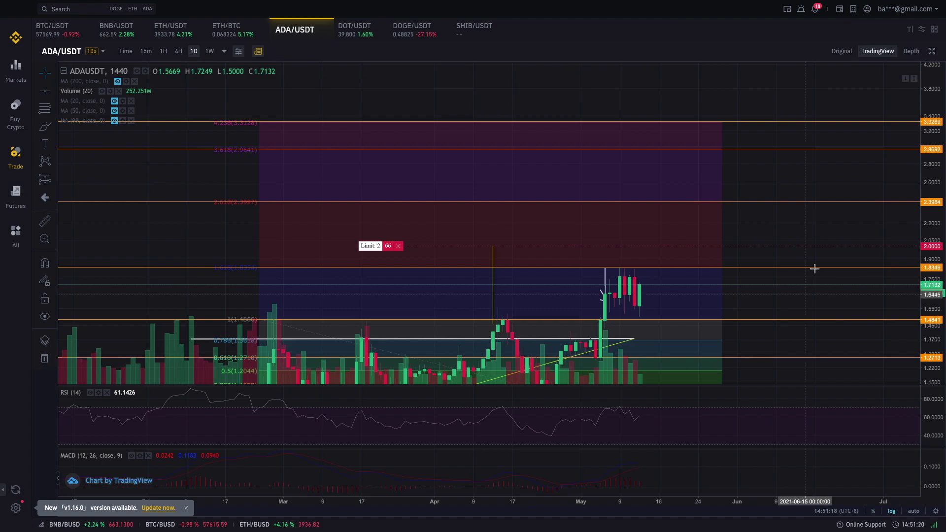
drag(823, 260, 827, 225)
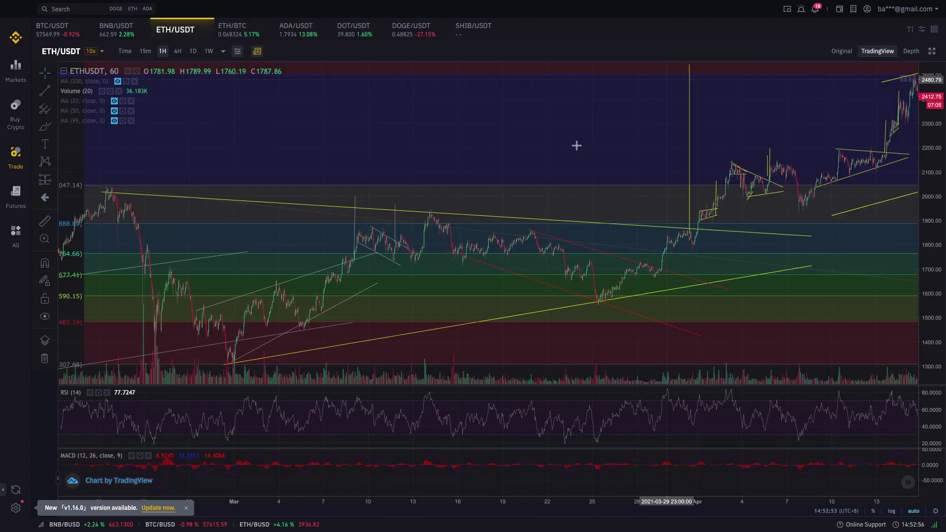
scroll(576, 145, down, 3)
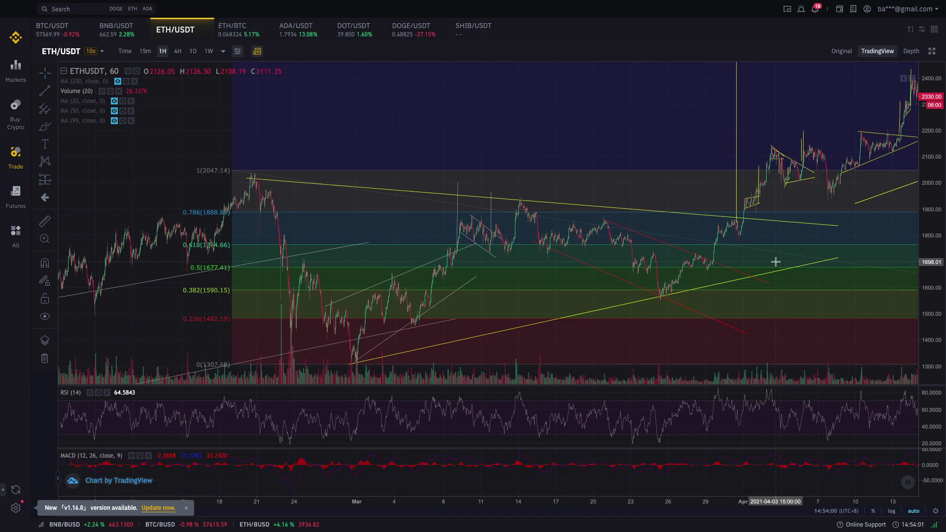
Step: Check the yellow trend line, then move the ETH/USDT chart right to the May rally above 4000
click(247, 179)
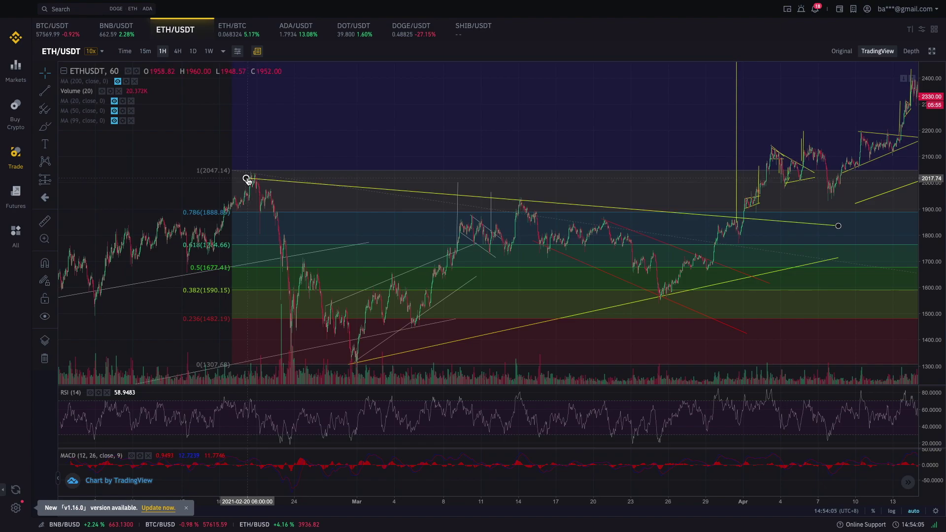
click(300, 209)
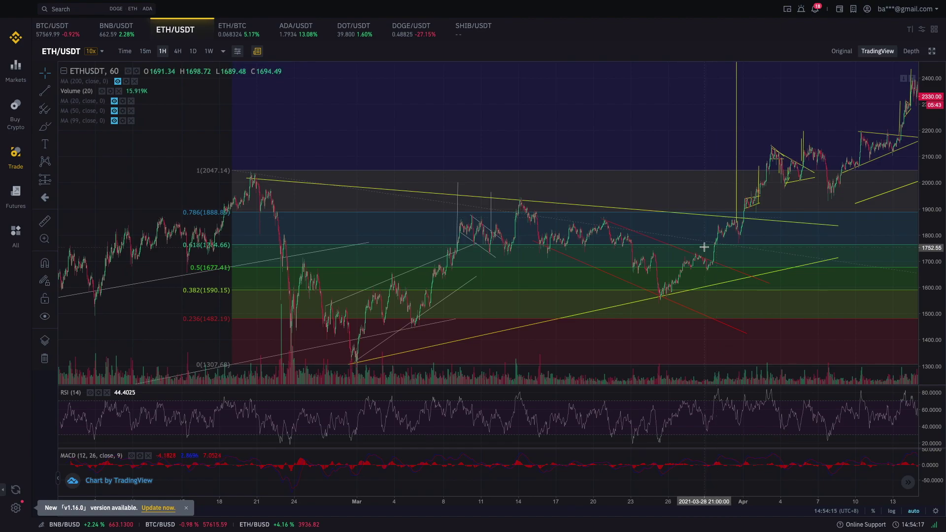
scroll(812, 224, right, 5)
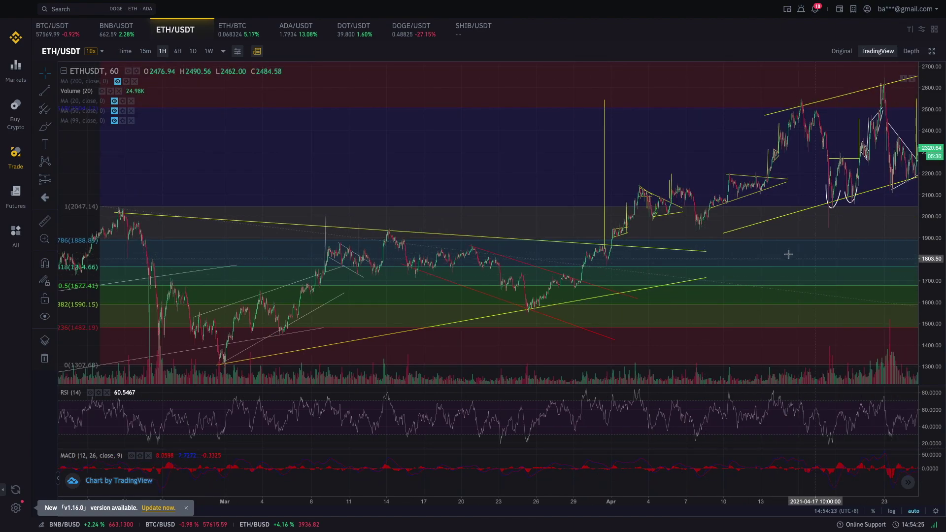
scroll(677, 266, right, 1)
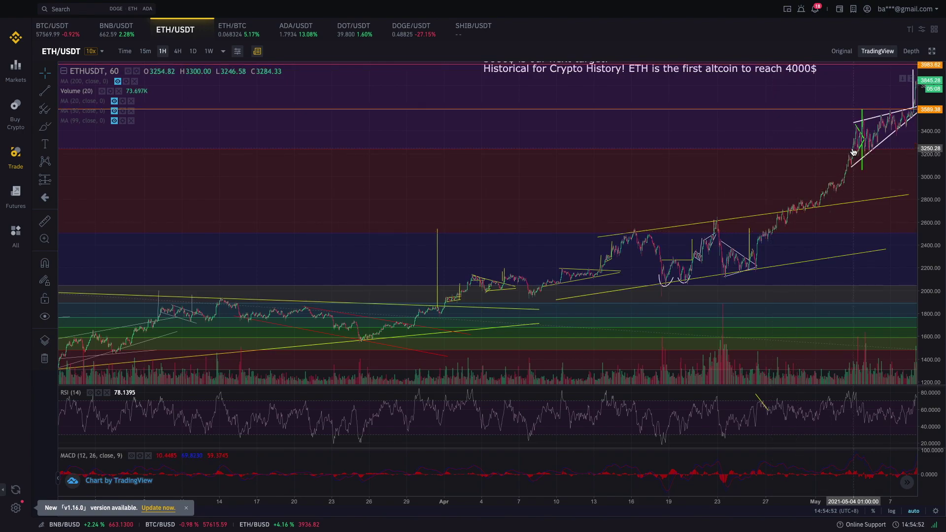
drag(765, 180, 751, 193)
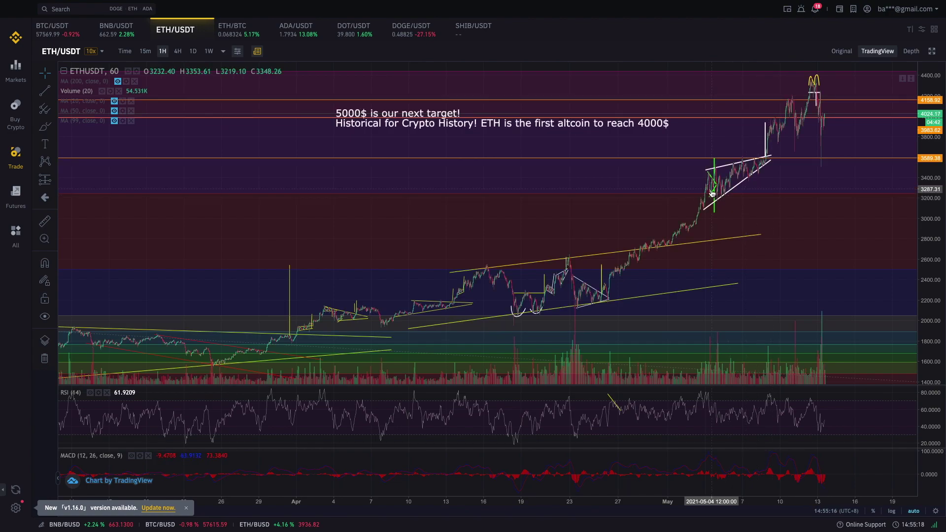
Step: Inspect the orange horizontal lines near 3566 and at 4000
click(767, 158)
click(801, 118)
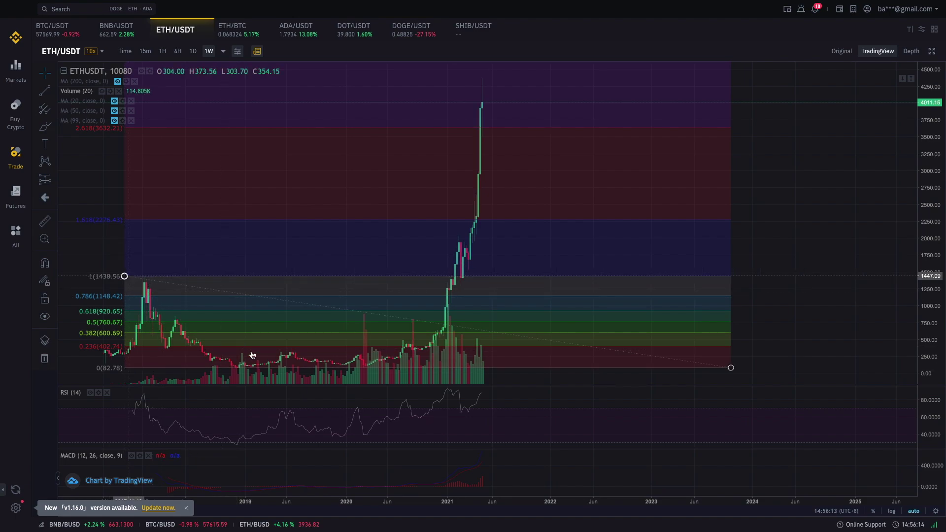
Step: Replace the old Fib retracement with a trend-based Fib extension from the 1439.79 high through the 76.32 low
click(720, 368)
key(Delete)
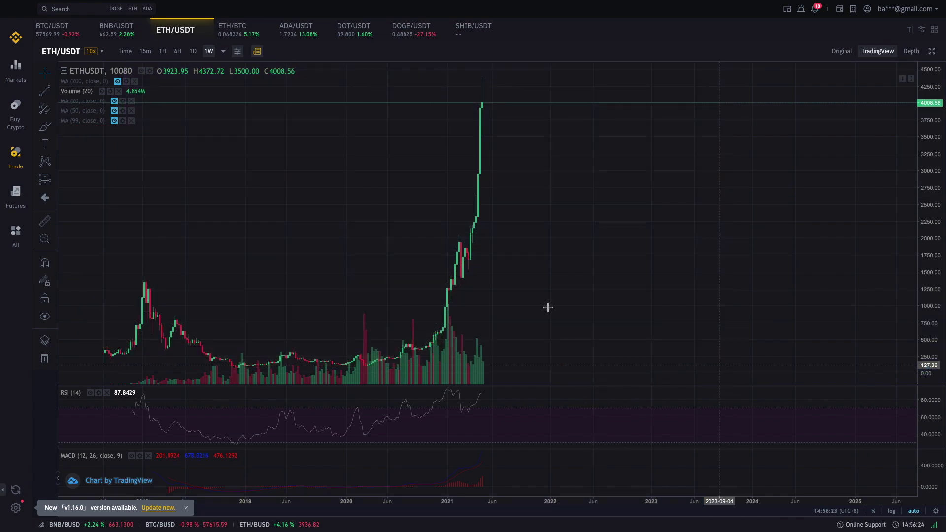
click(53, 109)
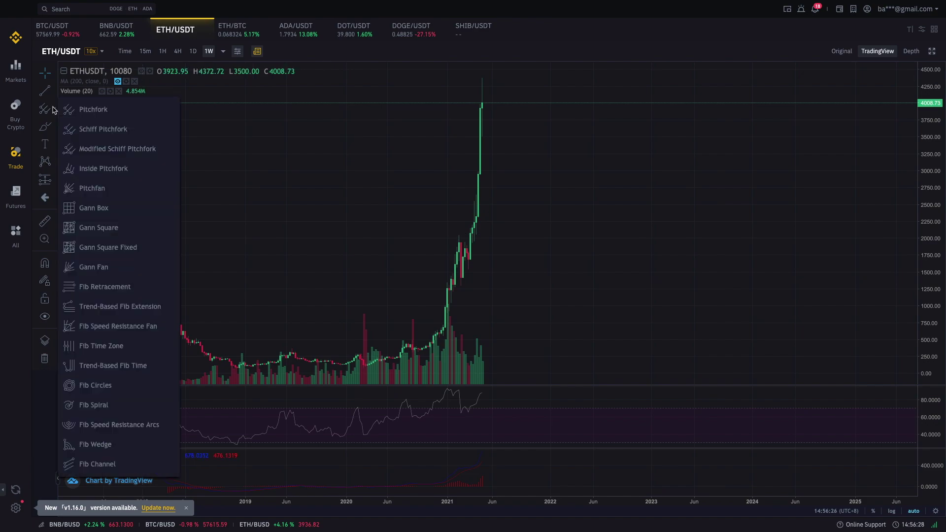
click(106, 307)
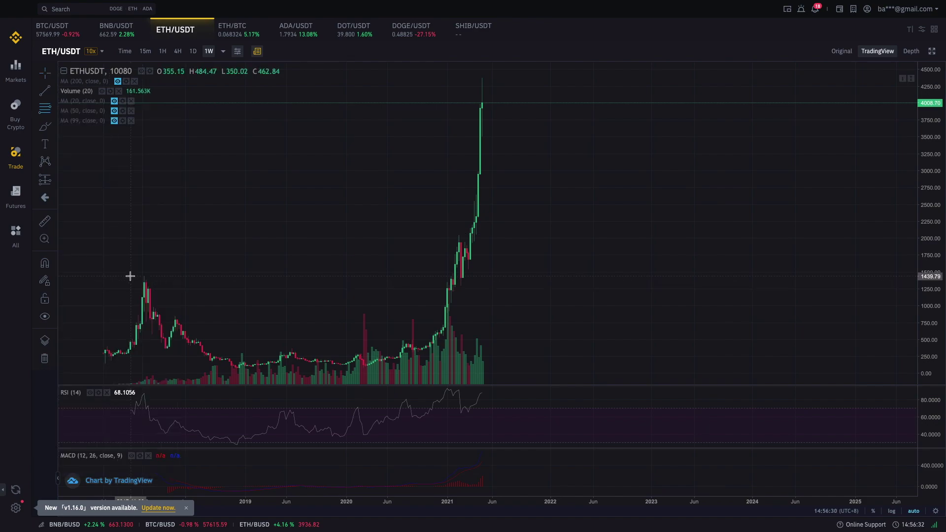
click(130, 276)
click(479, 331)
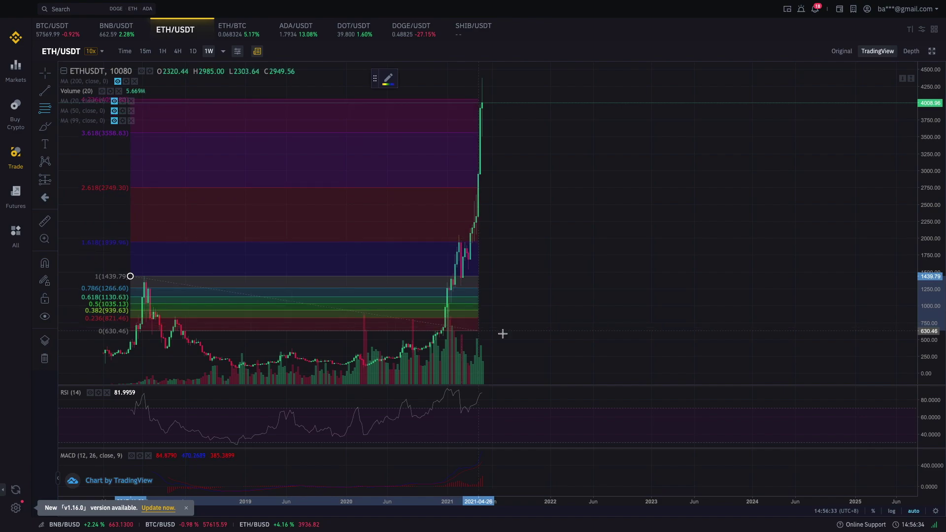
click(577, 368)
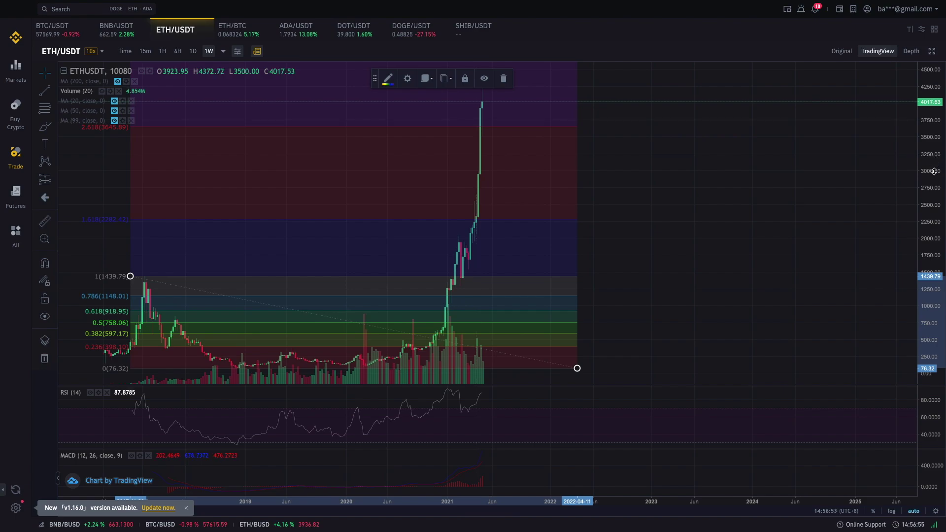
Step: Rescale and pan the weekly chart so levels up to 4.236 at 5851.99 are visible
drag(934, 181, 935, 207)
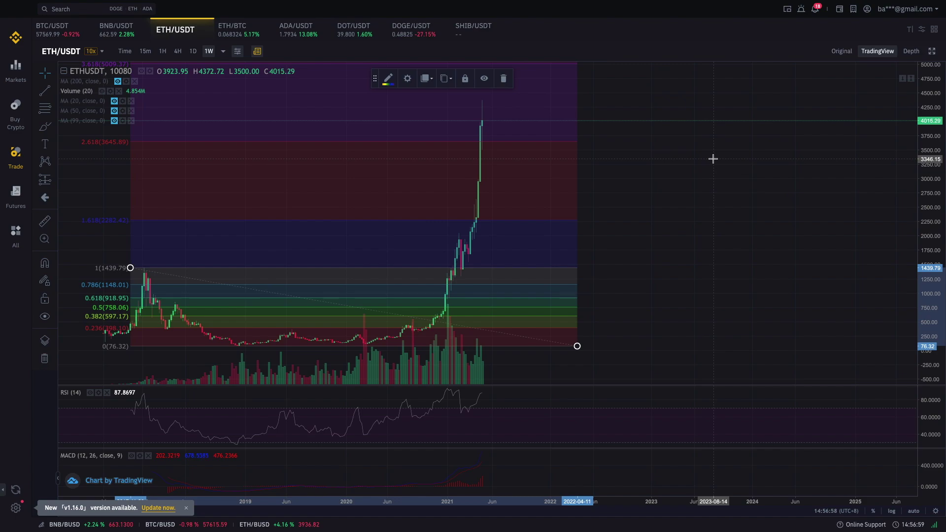
drag(716, 192, 734, 260)
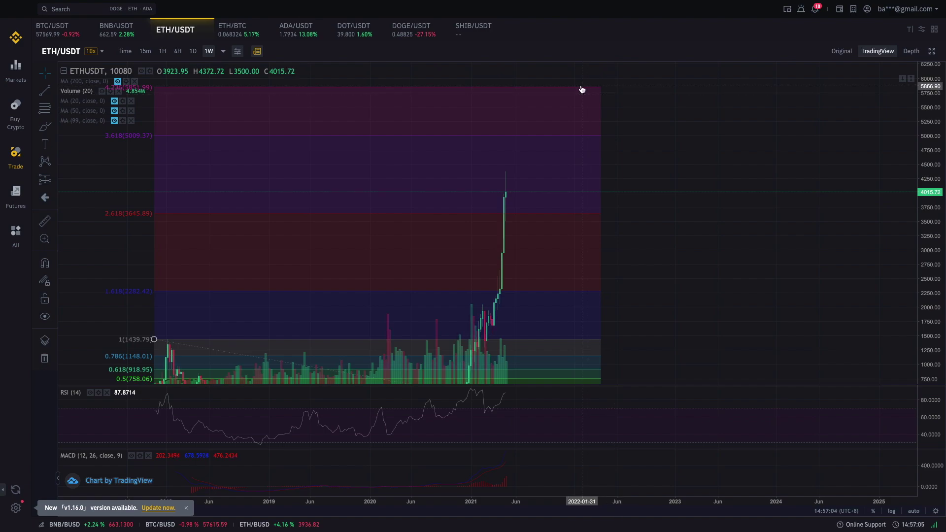
drag(761, 101, 788, 104)
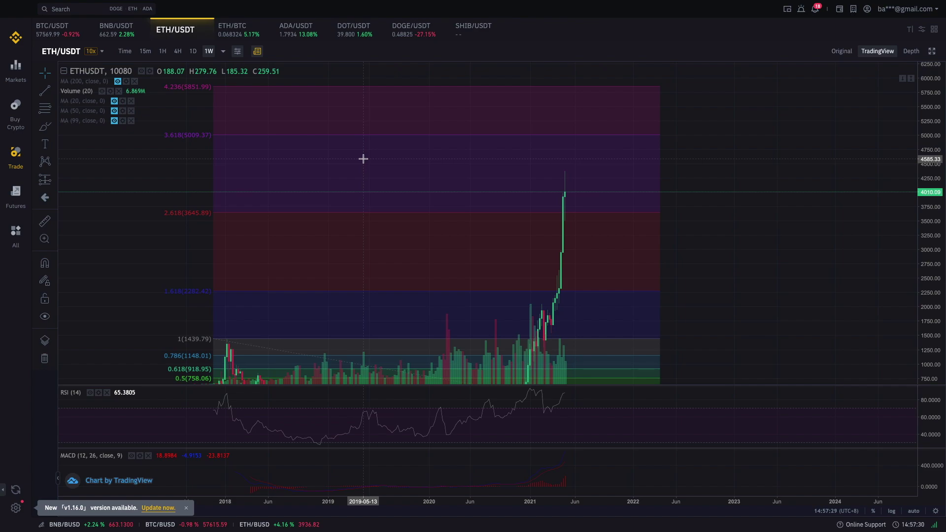
Step: Switch to the DOGE/USDT 4-hour chart and zoom into the April–May rally
click(411, 30)
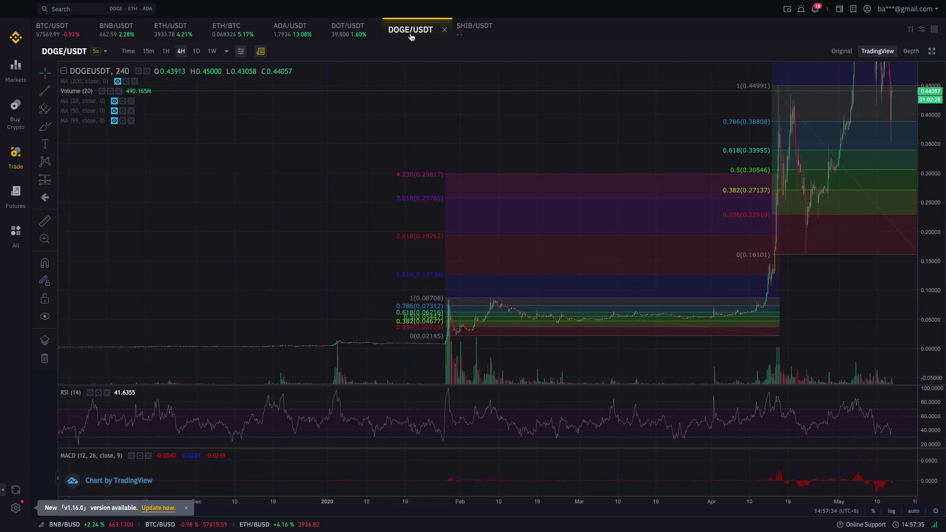
scroll(507, 225, up, 2)
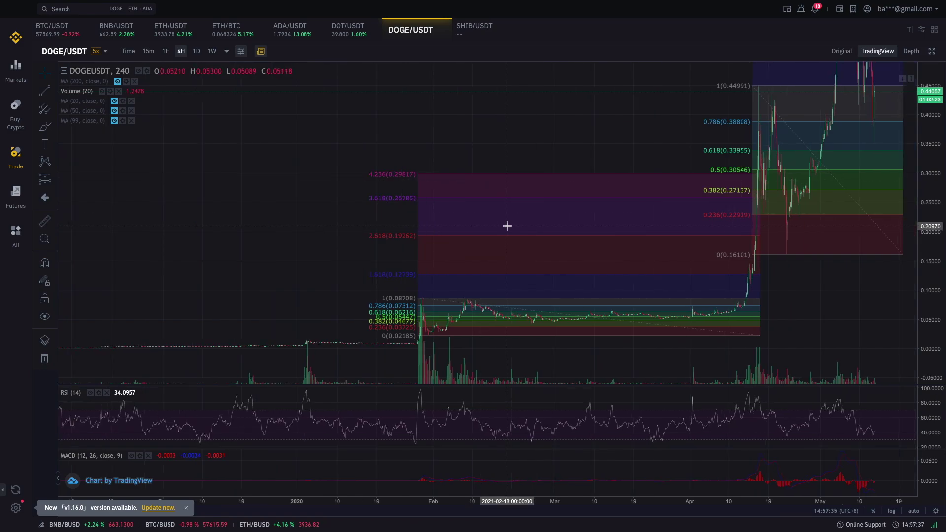
scroll(507, 225, up, 5)
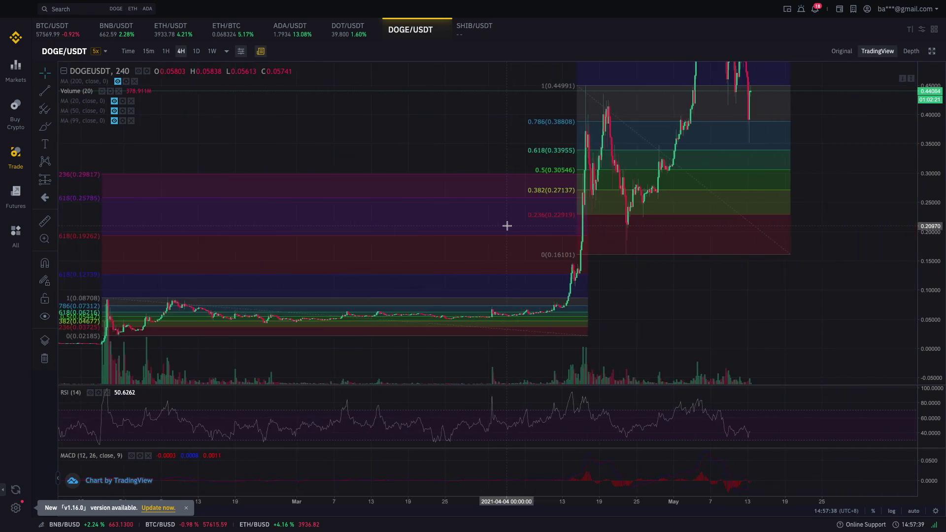
scroll(507, 225, down, 1)
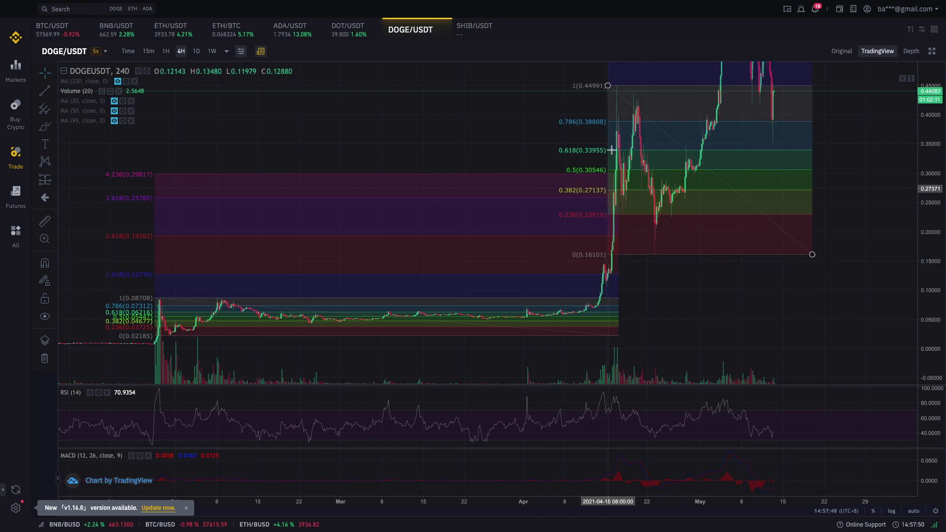
scroll(621, 96, up, 5)
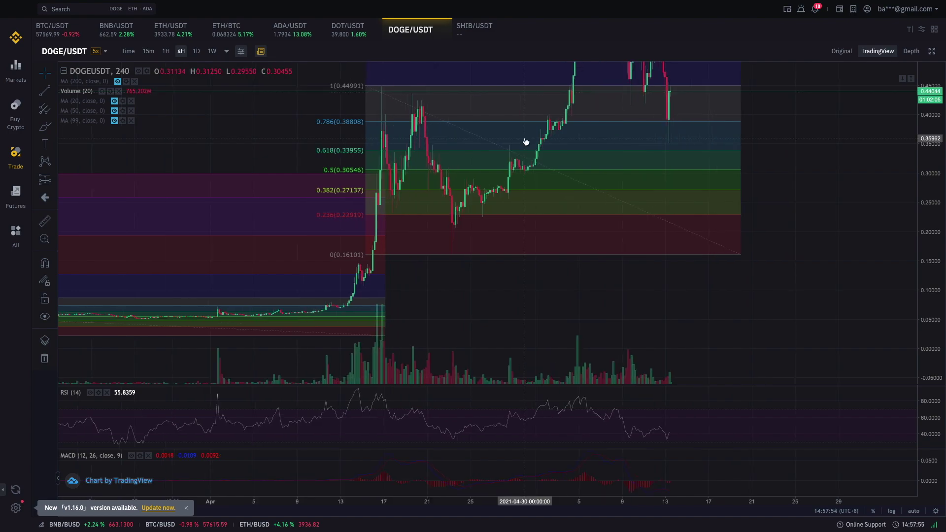
scroll(525, 143, up, 3)
drag(925, 283, 924, 279)
drag(479, 322, 483, 338)
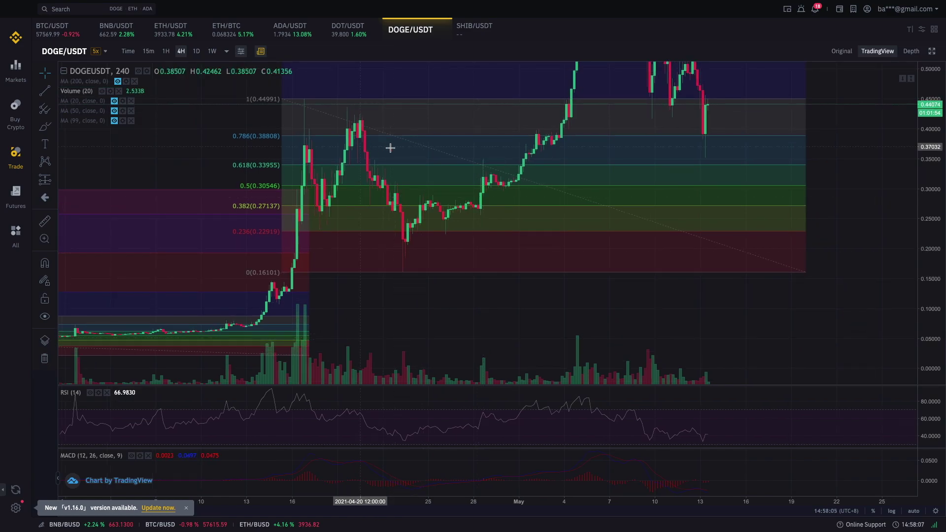
Step: Select the 0.16101–0.44991 Fibonacci retracement drawing to show its levels
click(284, 101)
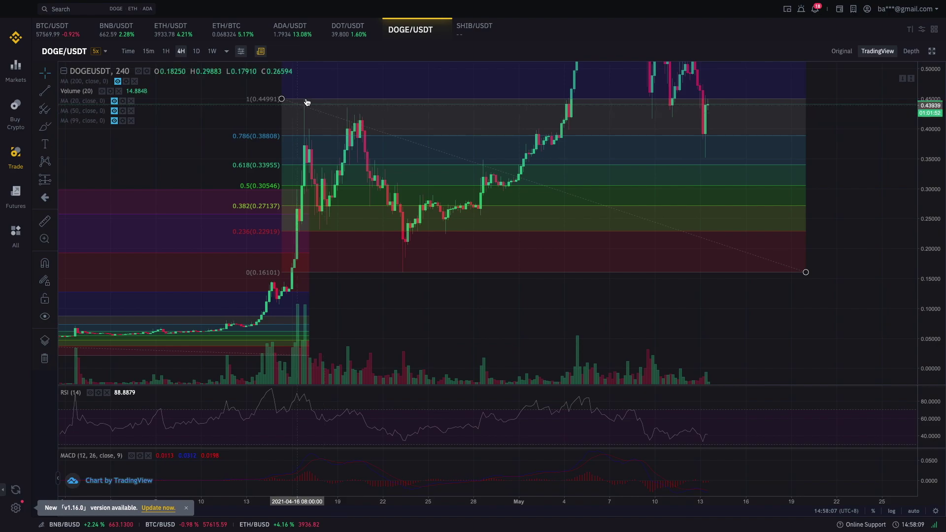
click(329, 122)
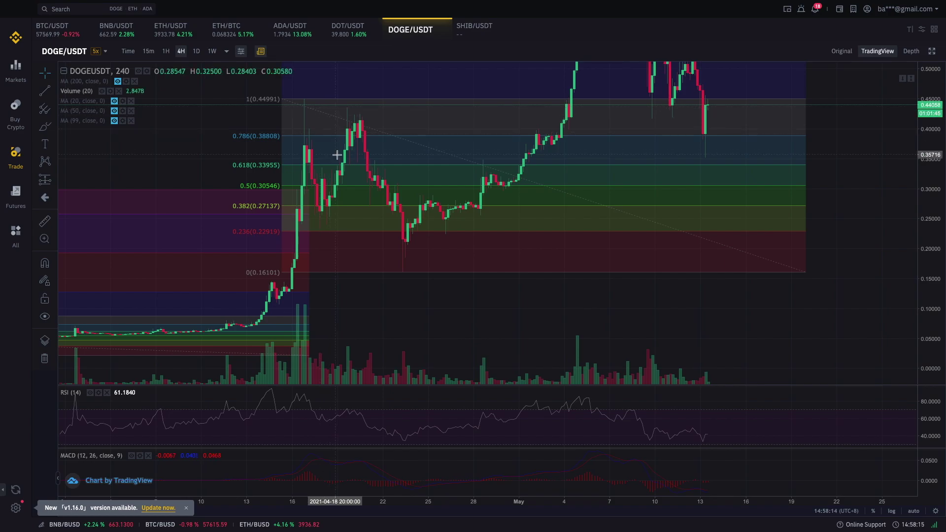
click(281, 100)
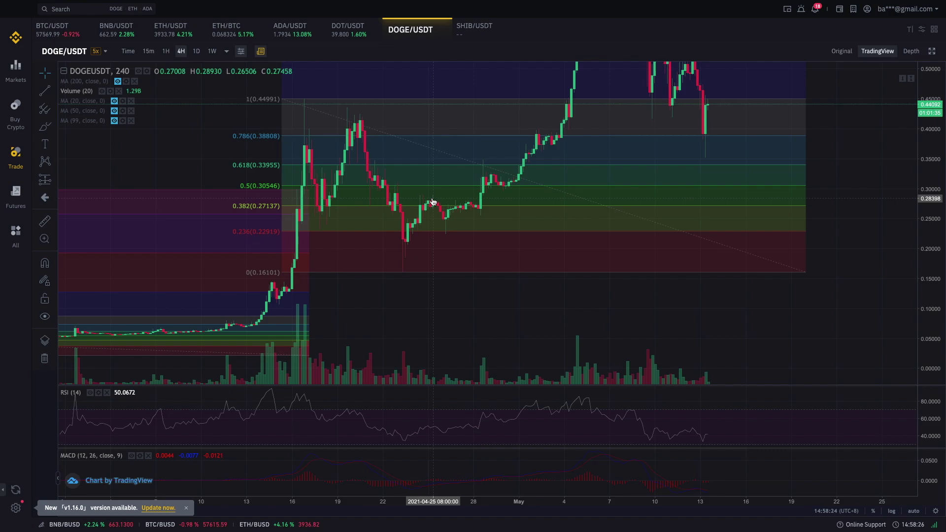